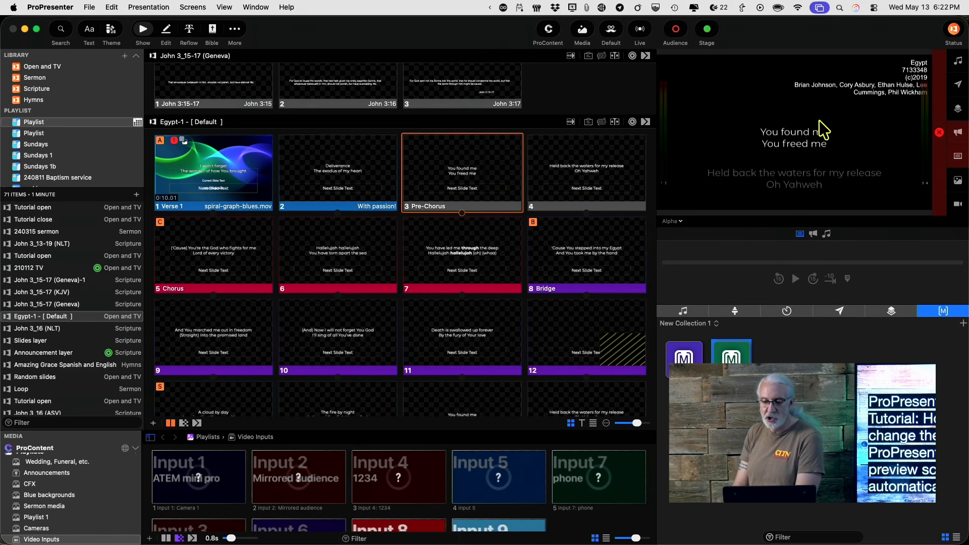
- Open the Egypt-1 Pre-Chorus slide for editing and select its lyrics text object to check the object's name
{"action": "right_click", "coordinate": [489, 176]}
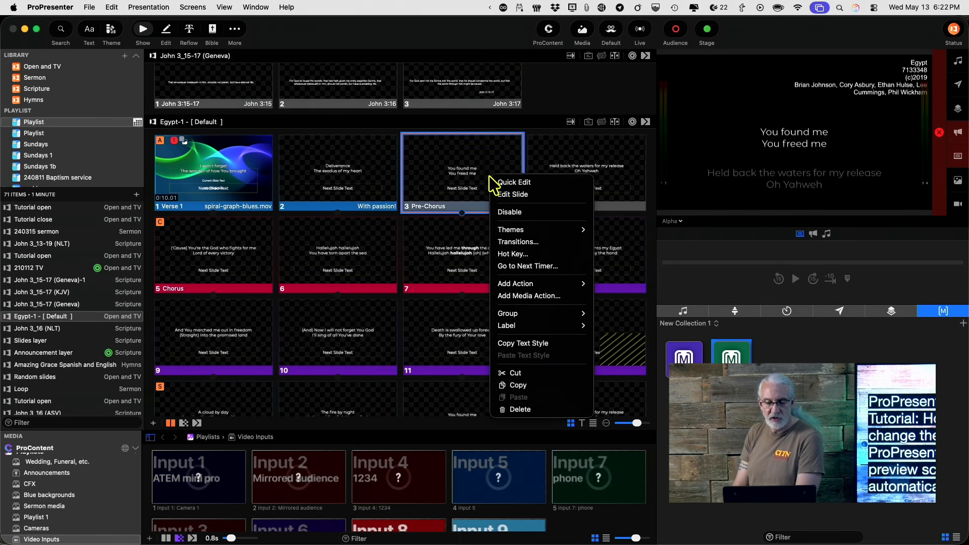
{"action": "left_click", "coordinate": [505, 196]}
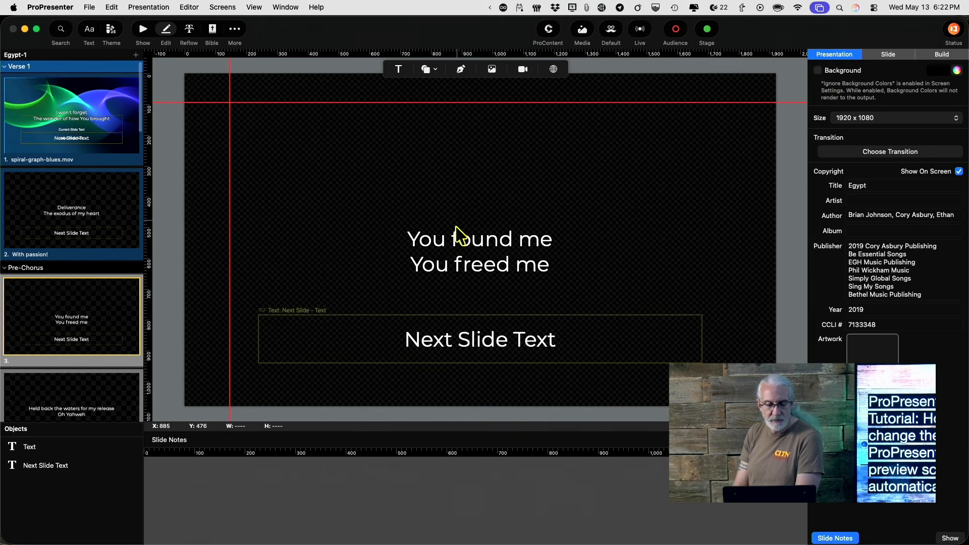
{"action": "left_click", "coordinate": [466, 261]}
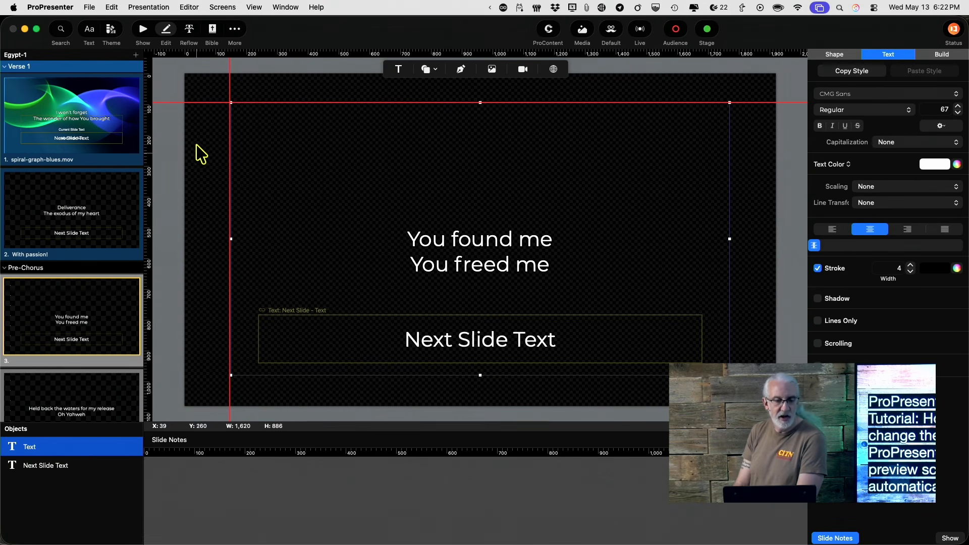
- Add a new Blank stage layout in the Stage Editor
{"action": "left_click", "coordinate": [236, 31]}
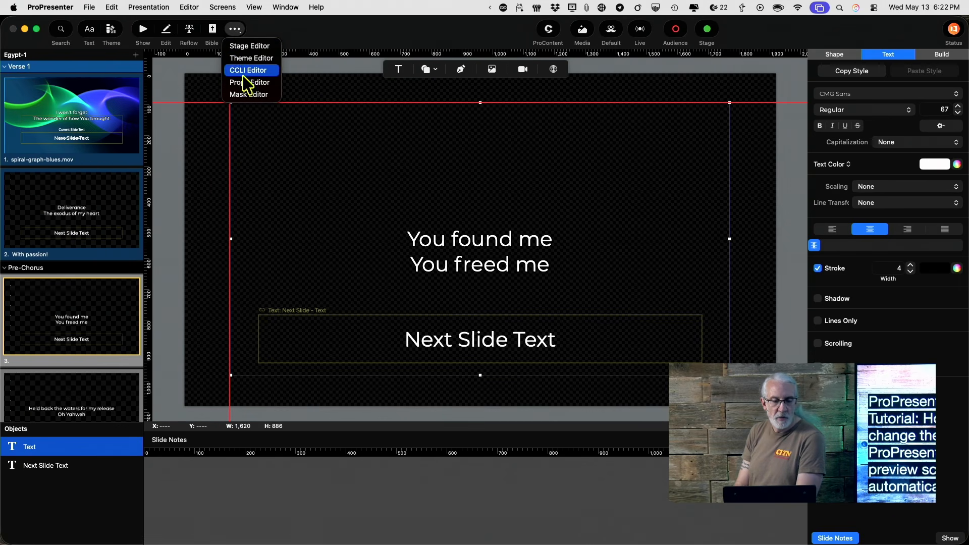
{"action": "left_click", "coordinate": [244, 46]}
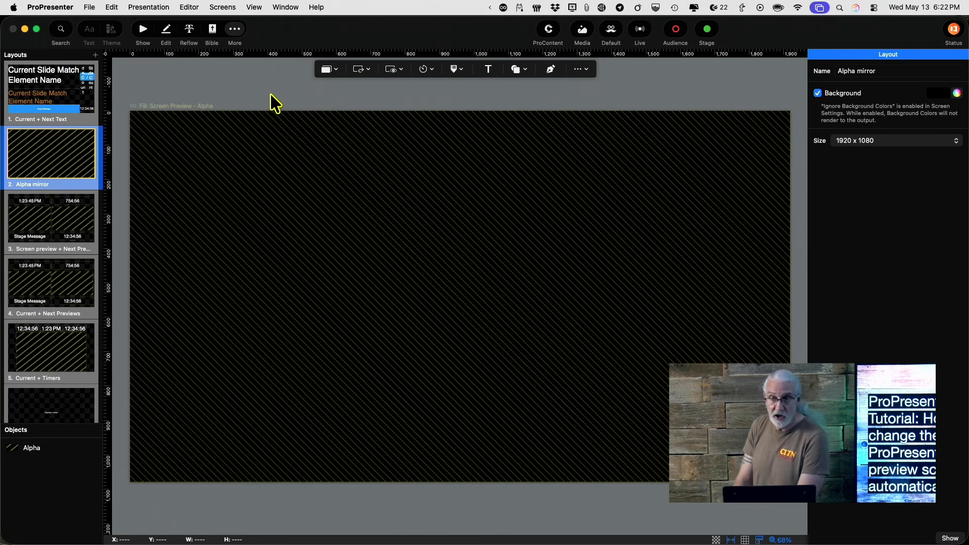
{"action": "left_click", "coordinate": [96, 55]}
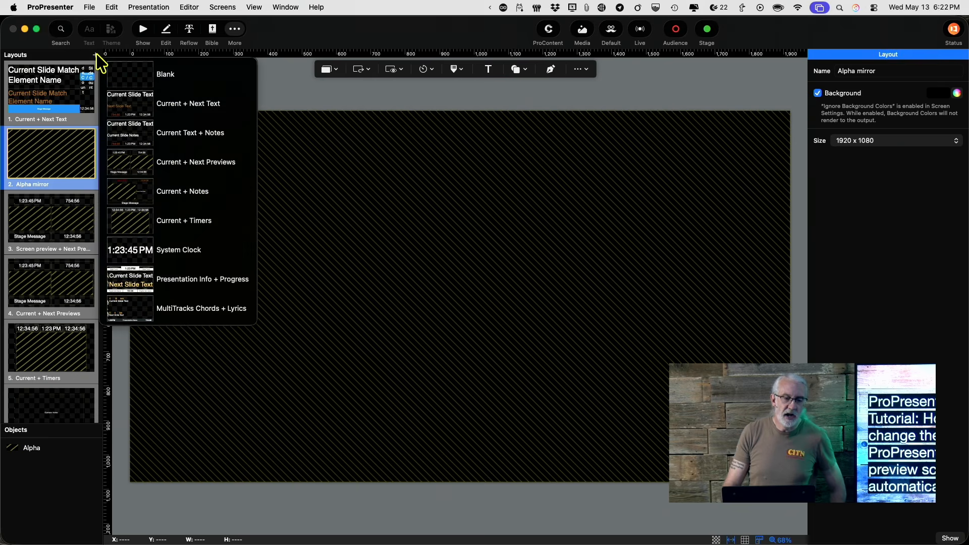
{"action": "left_click", "coordinate": [134, 80]}
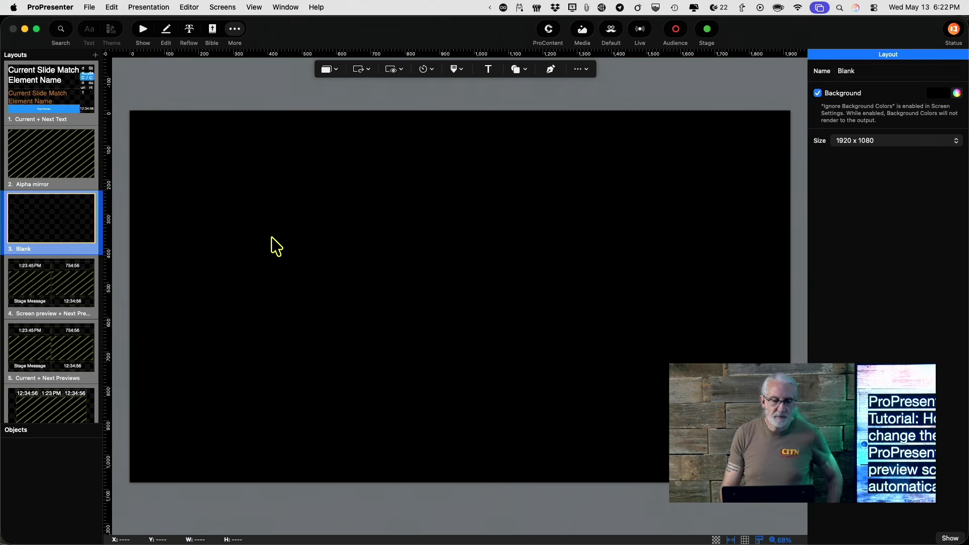
- Add a text object to the Blank layout, linked to Current Slide with Match Element Name set to "Text"
{"action": "left_click", "coordinate": [487, 76]}
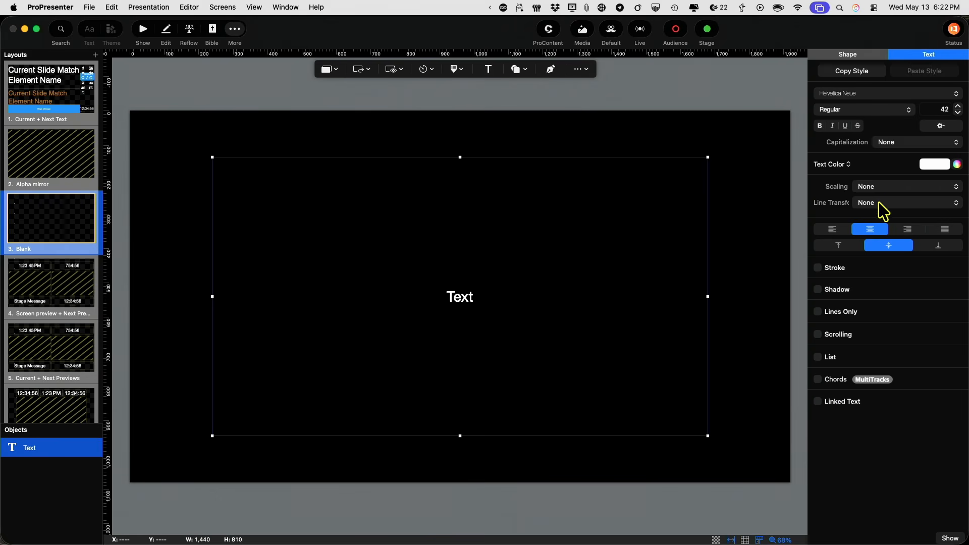
{"action": "left_click", "coordinate": [819, 402]}
{"action": "left_click", "coordinate": [905, 402]}
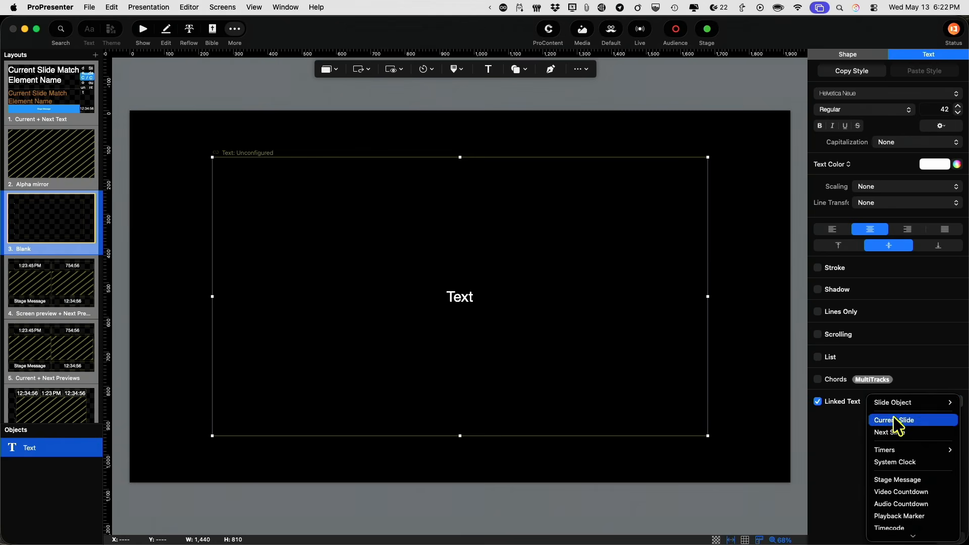
{"action": "left_click", "coordinate": [894, 419]}
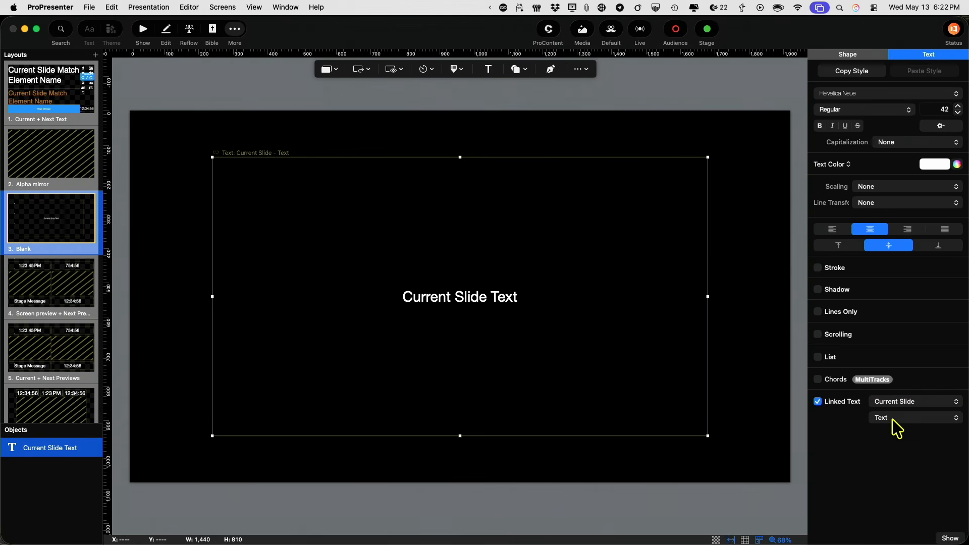
{"action": "left_click", "coordinate": [894, 417]}
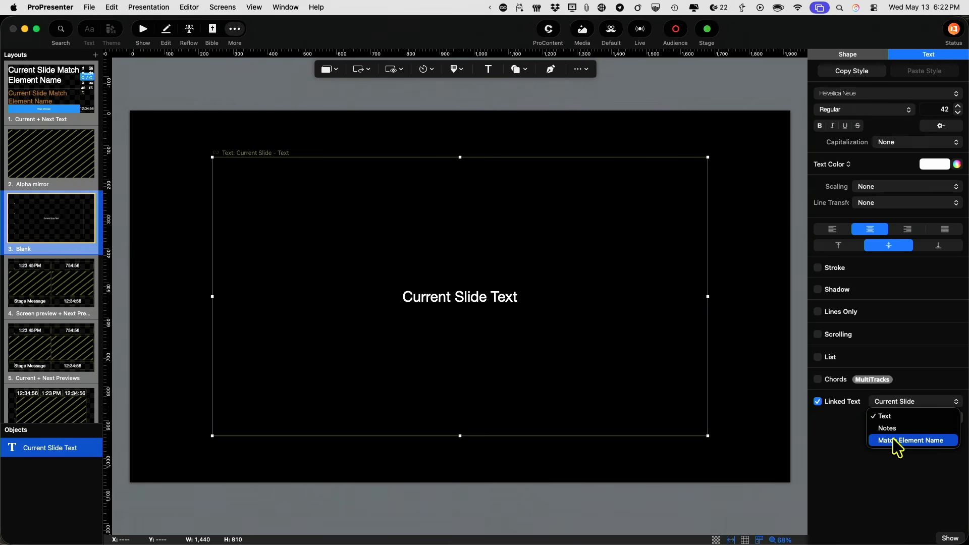
{"action": "left_click", "coordinate": [896, 442]}
{"action": "left_click", "coordinate": [894, 434]}
{"action": "type", "text": "Text"}
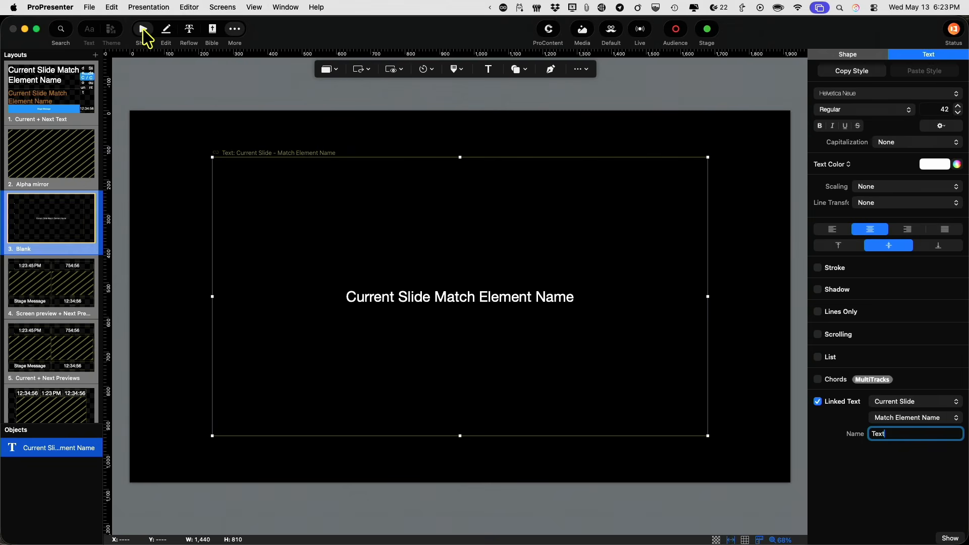
- Return to the Show view and switch the output preview to Stage Screen 1
{"action": "left_click", "coordinate": [144, 32]}
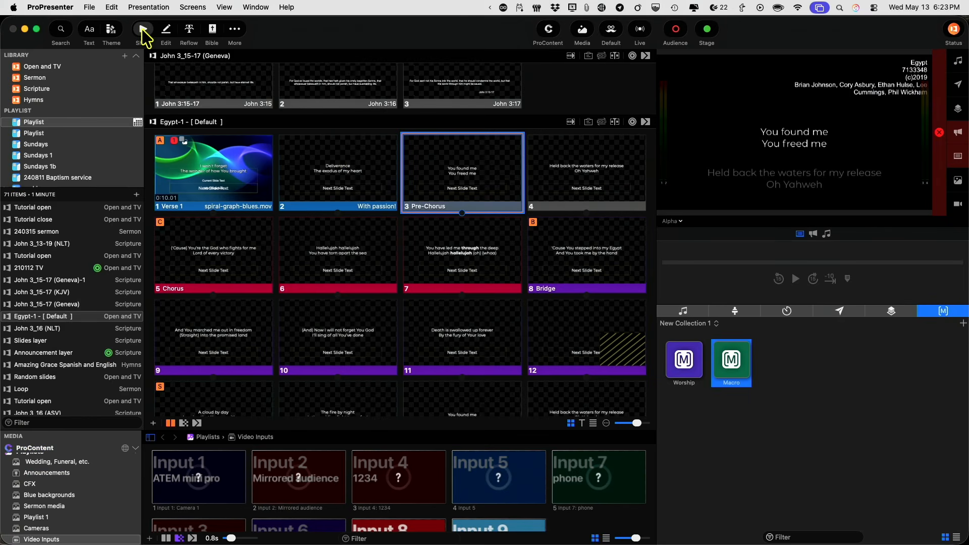
{"action": "left_click", "coordinate": [681, 221]}
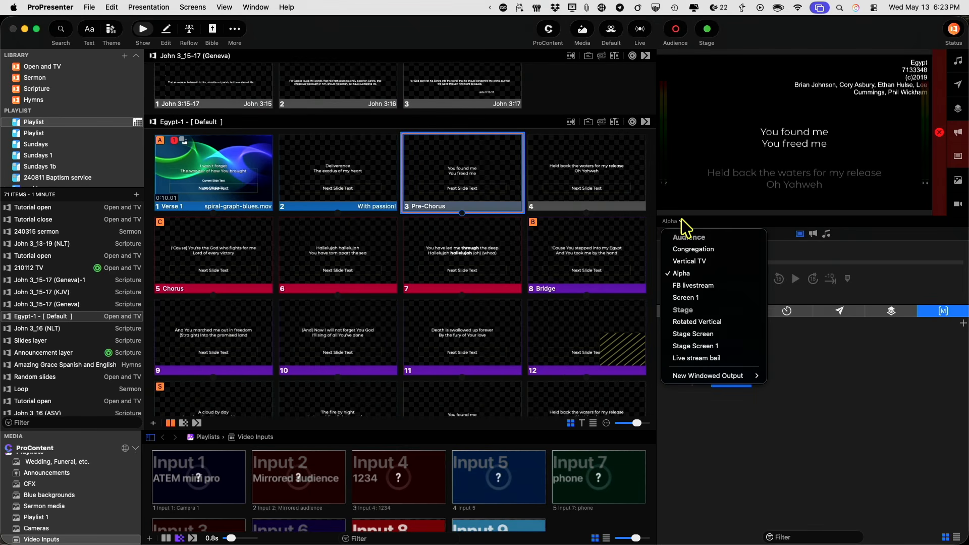
{"action": "left_click", "coordinate": [701, 347]}
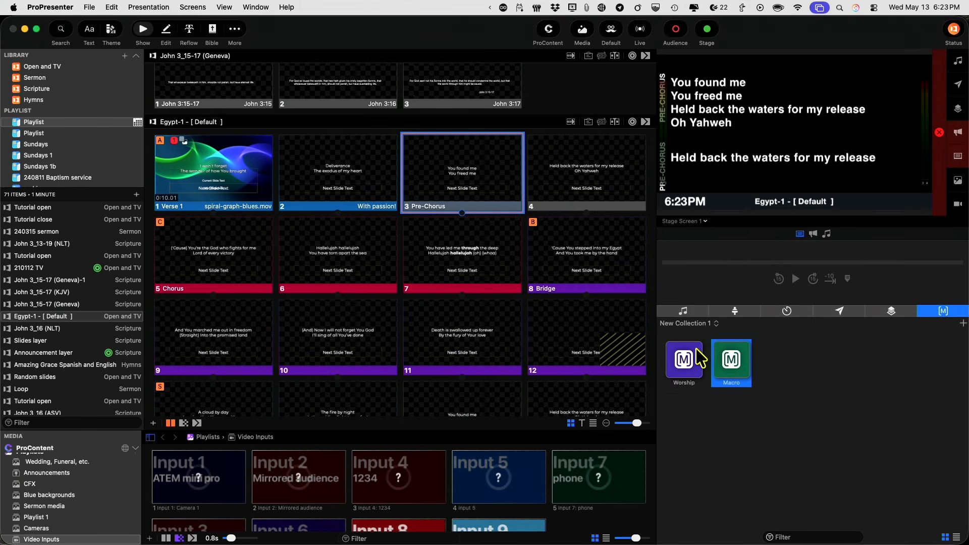
- Assign the new Blank layout listed after Alpha mirror to Stage Screen 1 in the stage controls
{"action": "left_click", "coordinate": [740, 313]}
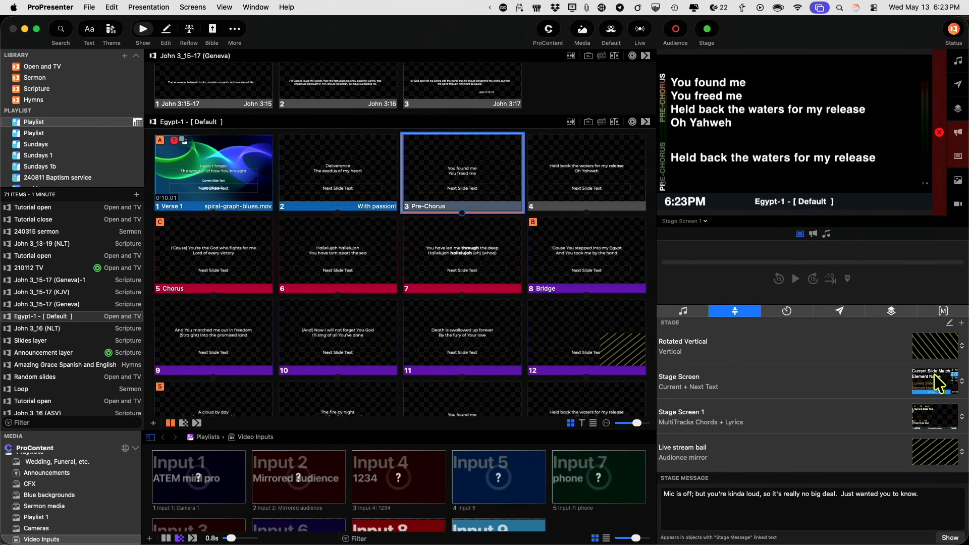
{"action": "left_click", "coordinate": [962, 417]}
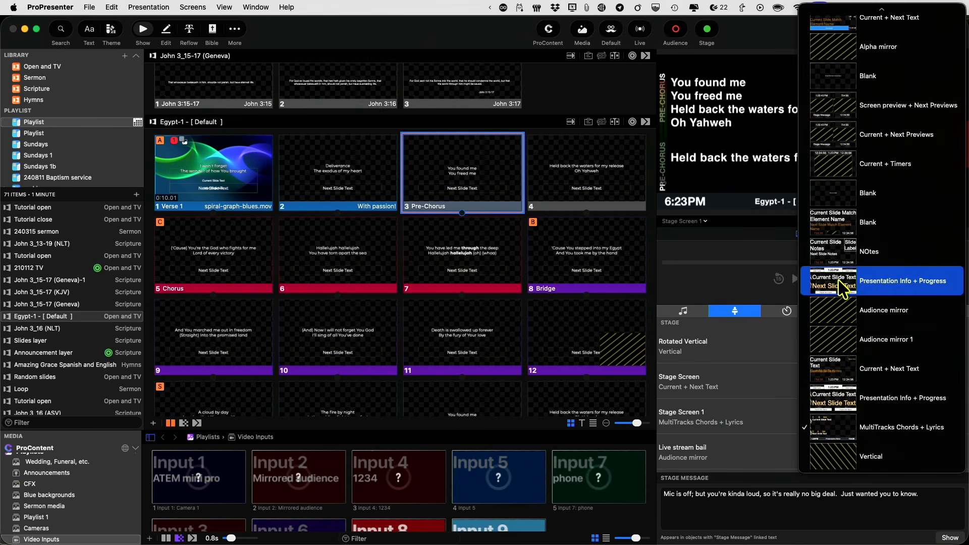
{"action": "left_click", "coordinate": [857, 92]}
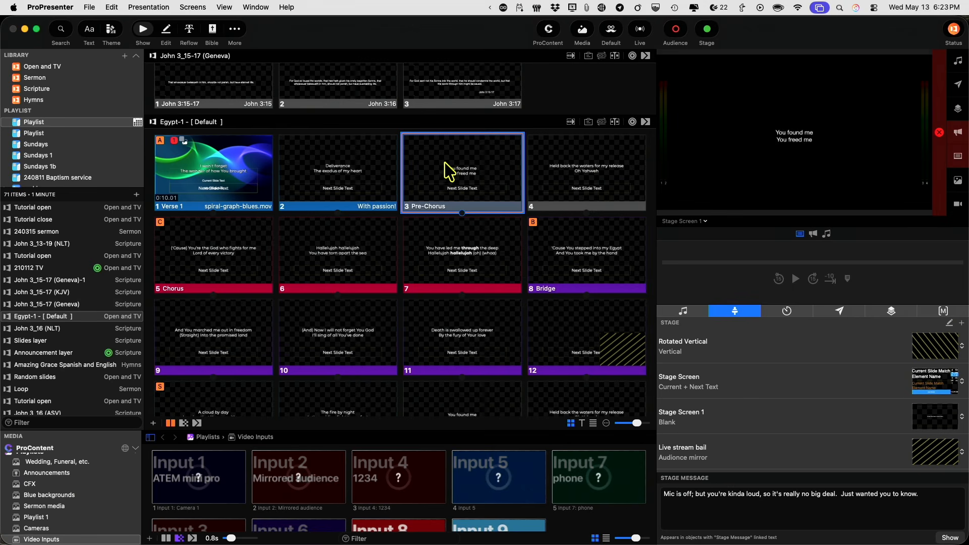
- Add a Stage action to the Pre-Chorus slide that sets Stage Screen 1 to the Blank layout after Alpha mirror
{"action": "right_click", "coordinate": [474, 174]}
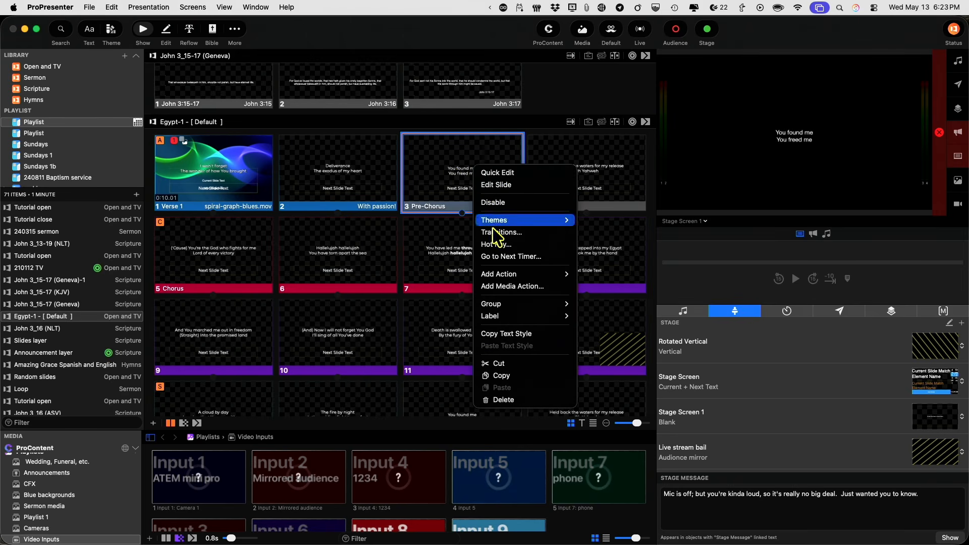
{"action": "mouse_move", "coordinate": [530, 279]}
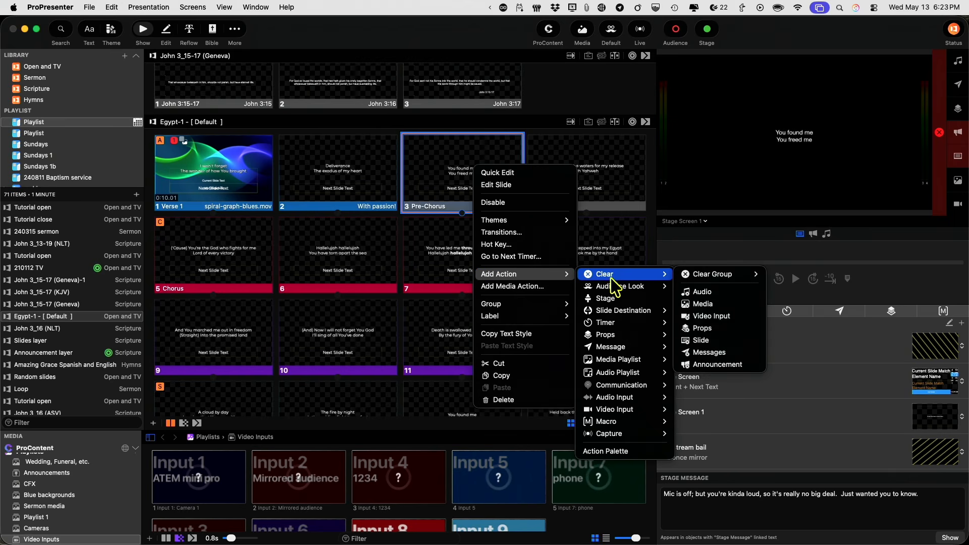
{"action": "left_click", "coordinate": [620, 299]}
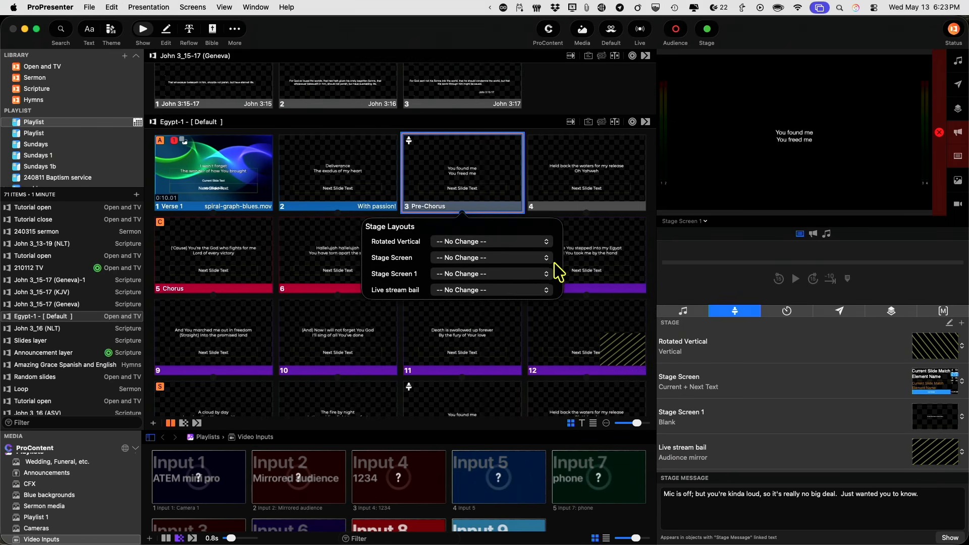
{"action": "left_click", "coordinate": [547, 276]}
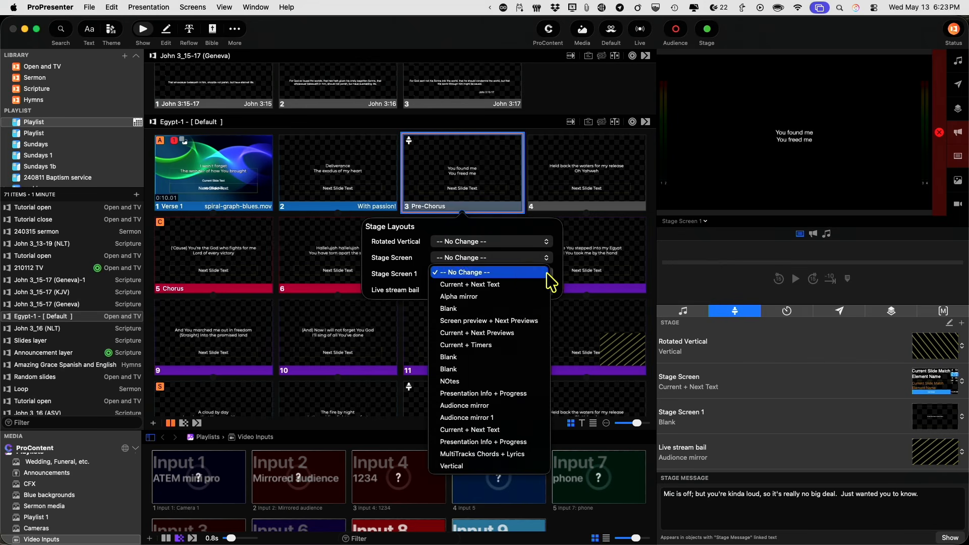
{"action": "left_click", "coordinate": [535, 310]}
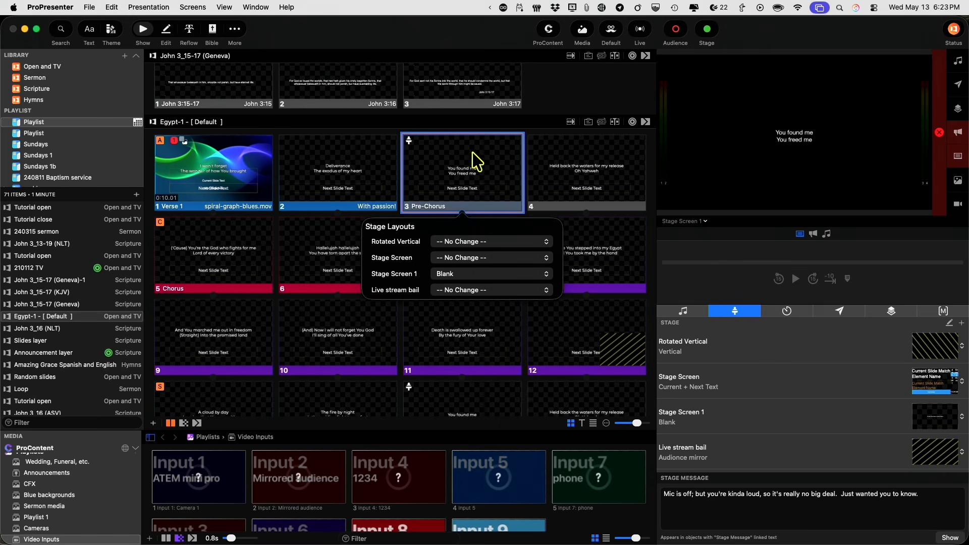
{"action": "left_click", "coordinate": [366, 179]}
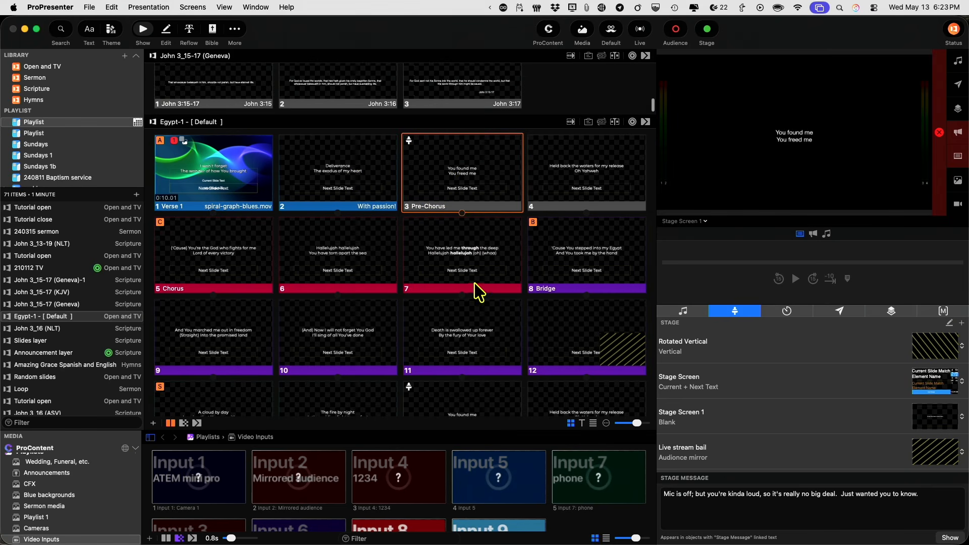
- Browse the playlist's presentations and open the 240315 sermon presentation
{"action": "scroll", "coordinate": [477, 291], "scroll_direction": "down", "scroll_amount": 5}
{"action": "scroll", "coordinate": [478, 291], "scroll_direction": "down", "scroll_amount": 10}
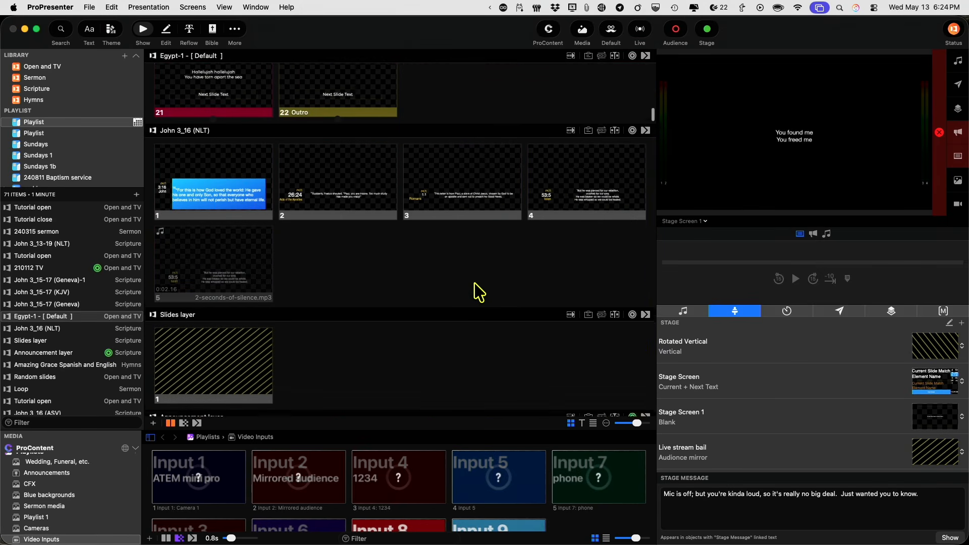
{"action": "scroll", "coordinate": [478, 292], "scroll_direction": "down", "scroll_amount": 5}
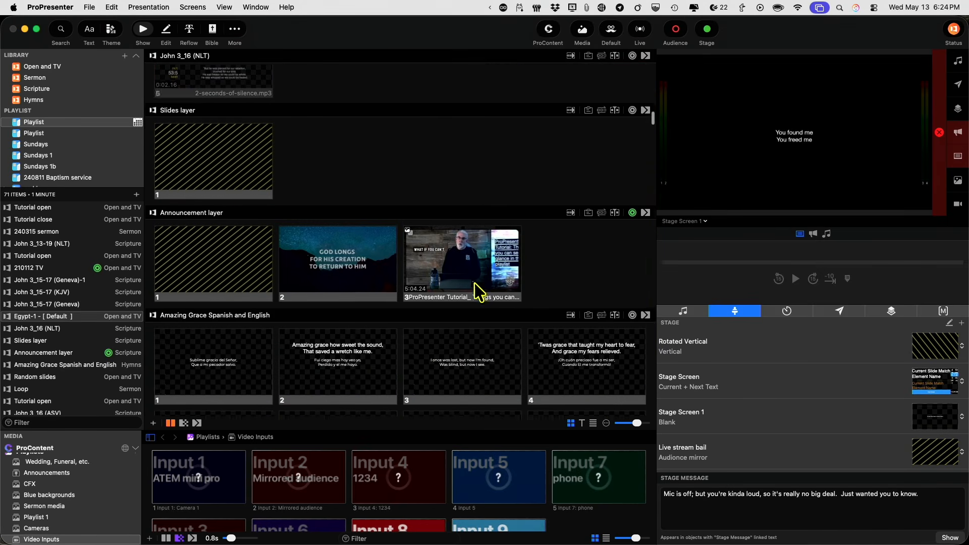
{"action": "scroll", "coordinate": [477, 292], "scroll_direction": "down", "scroll_amount": 10}
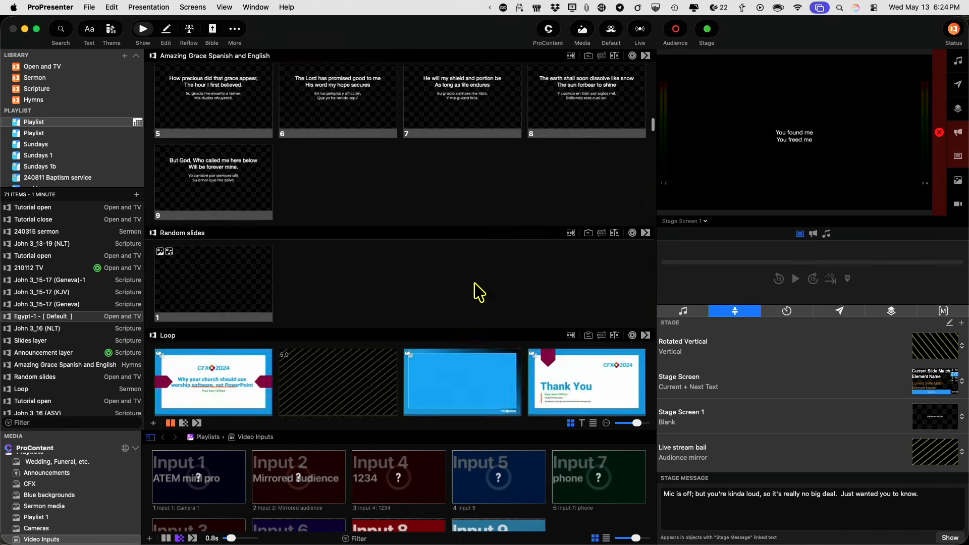
{"action": "scroll", "coordinate": [477, 292], "scroll_direction": "down", "scroll_amount": 10}
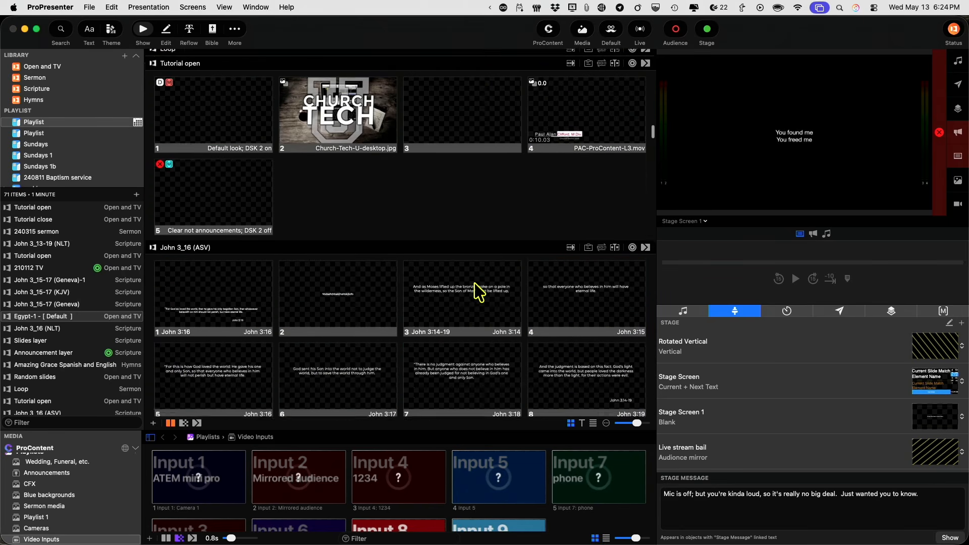
{"action": "scroll", "coordinate": [478, 292], "scroll_direction": "down", "scroll_amount": 10}
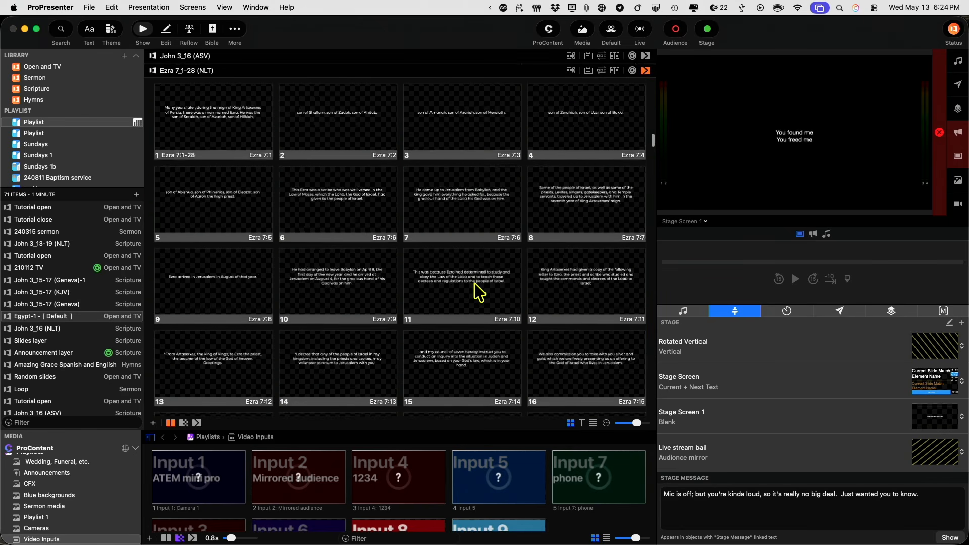
{"action": "scroll", "coordinate": [479, 292], "scroll_direction": "down", "scroll_amount": 10}
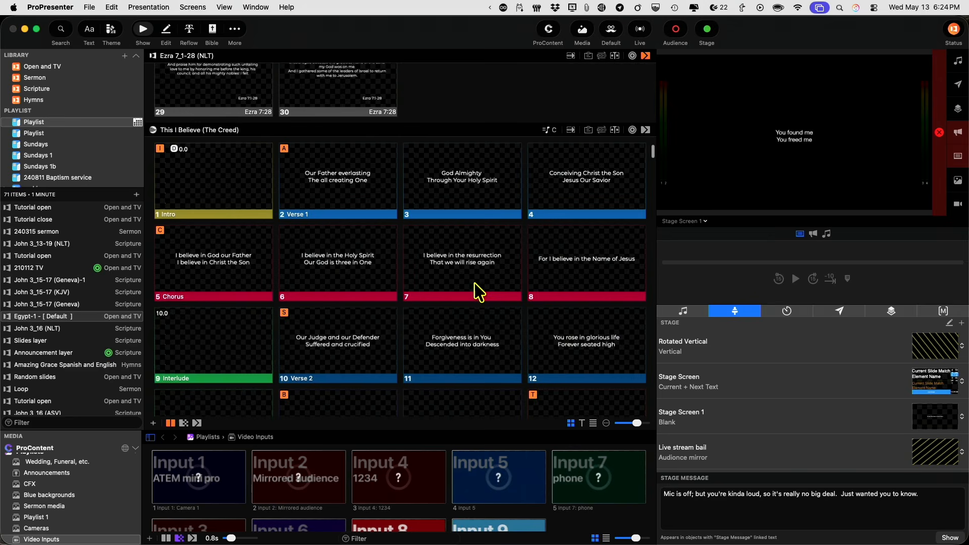
{"action": "scroll", "coordinate": [477, 292], "scroll_direction": "down", "scroll_amount": 5}
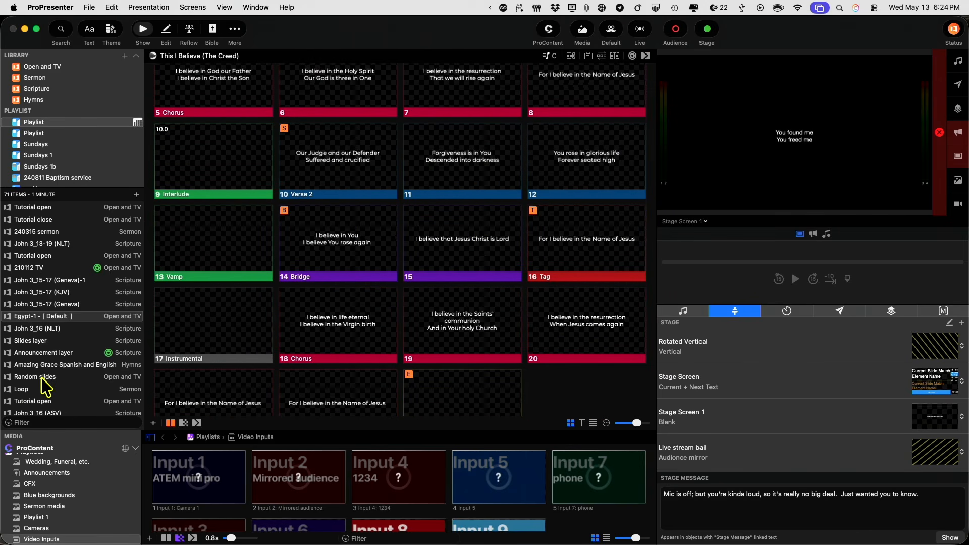
{"action": "scroll", "coordinate": [44, 387], "scroll_direction": "down", "scroll_amount": 5}
{"action": "scroll", "coordinate": [46, 387], "scroll_direction": "down", "scroll_amount": 6}
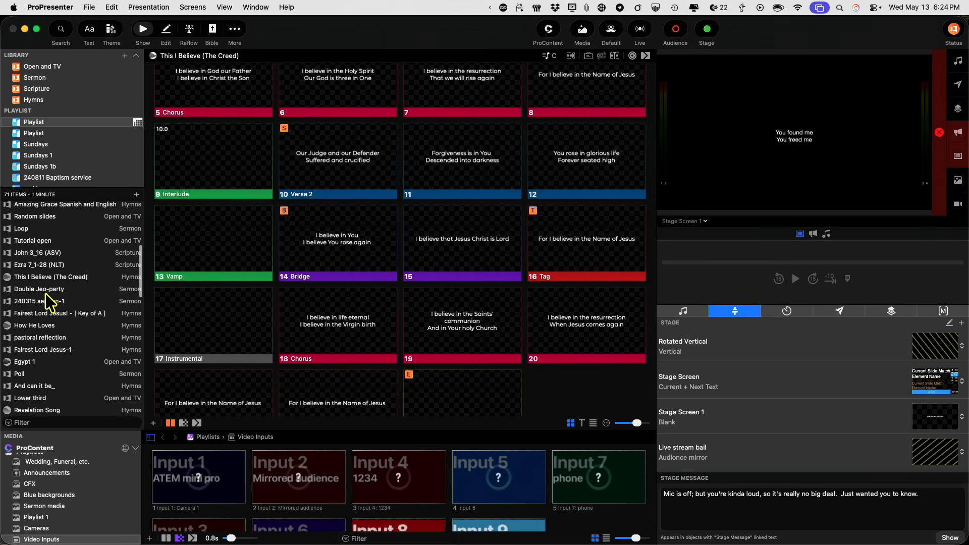
{"action": "scroll", "coordinate": [49, 303], "scroll_direction": "up", "scroll_amount": 5}
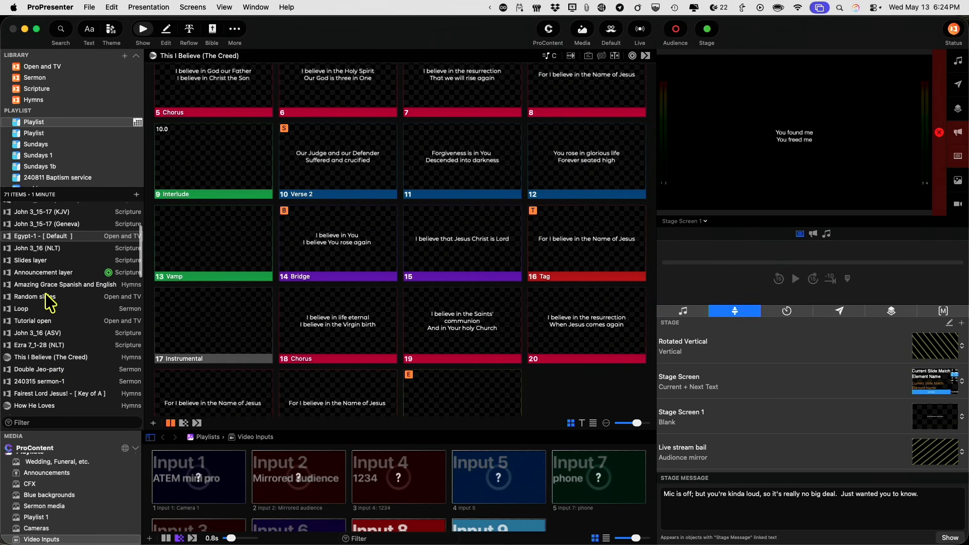
{"action": "scroll", "coordinate": [49, 302], "scroll_direction": "up", "scroll_amount": 7}
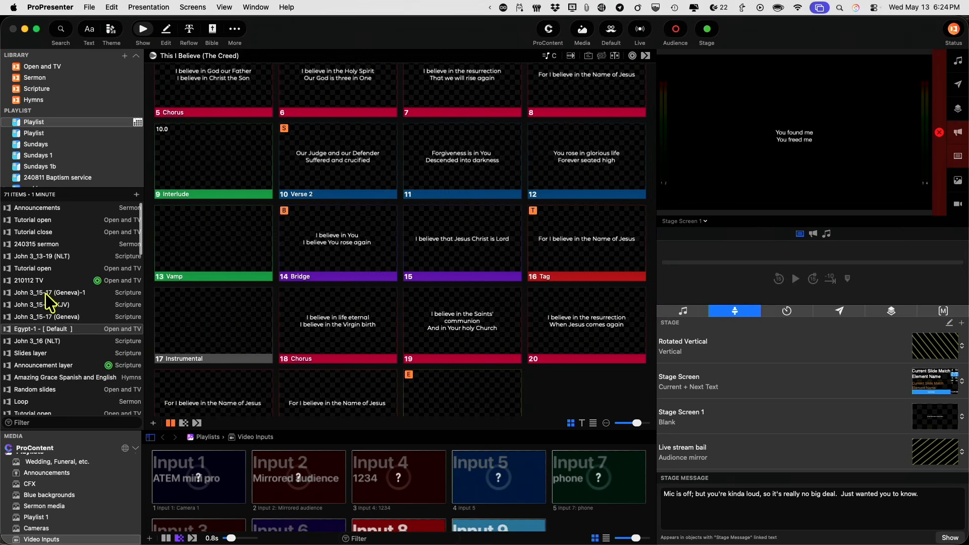
{"action": "left_click", "coordinate": [42, 244]}
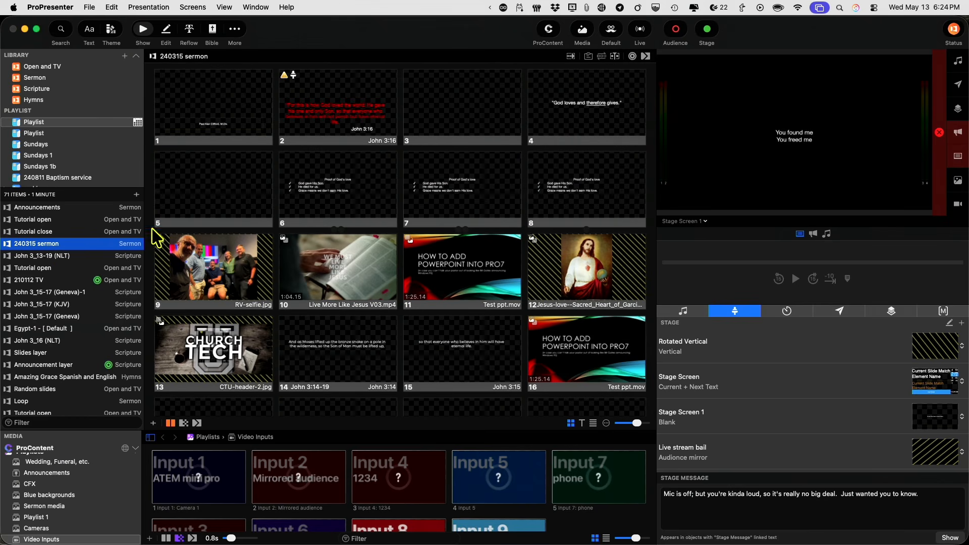
- Add a Stage action to slide 1 of the 240315 sermon that sets Stage Screen 1 to the Audience mirror layout
{"action": "right_click", "coordinate": [227, 86]}
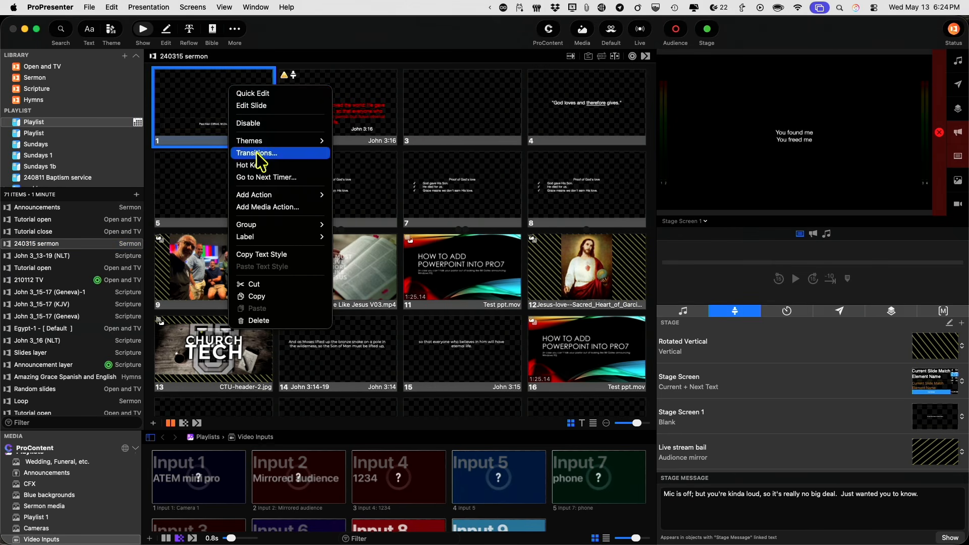
{"action": "mouse_move", "coordinate": [270, 195]}
{"action": "mouse_move", "coordinate": [332, 197]}
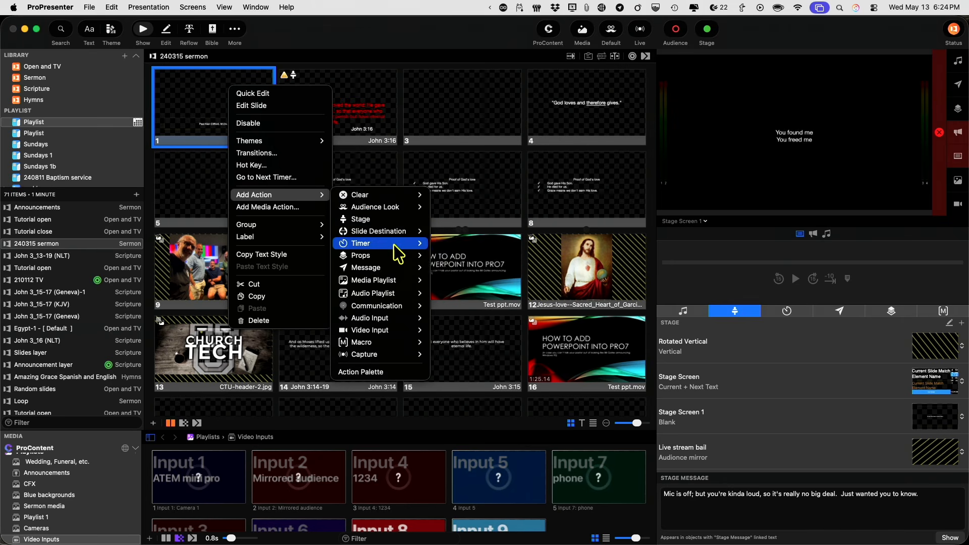
{"action": "mouse_move", "coordinate": [399, 251]}
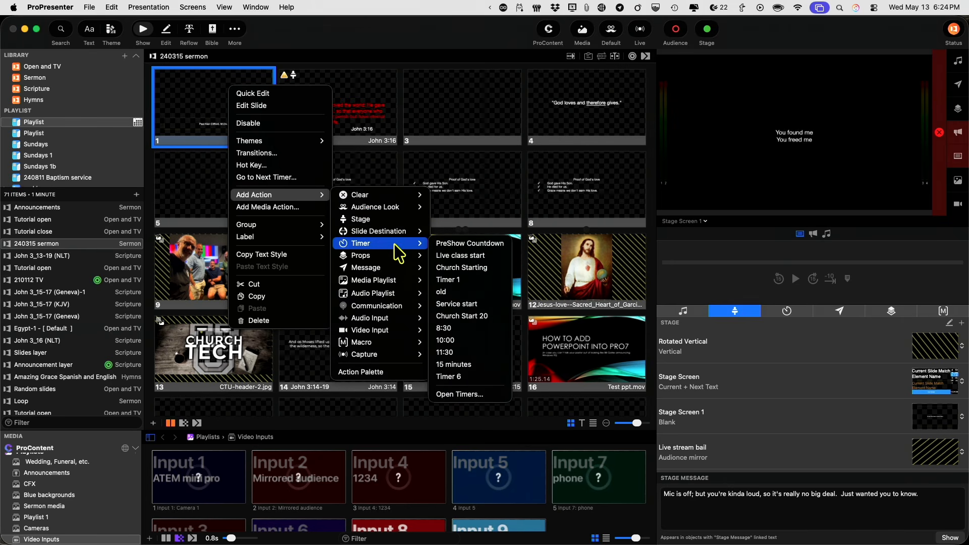
{"action": "left_click", "coordinate": [404, 219]}
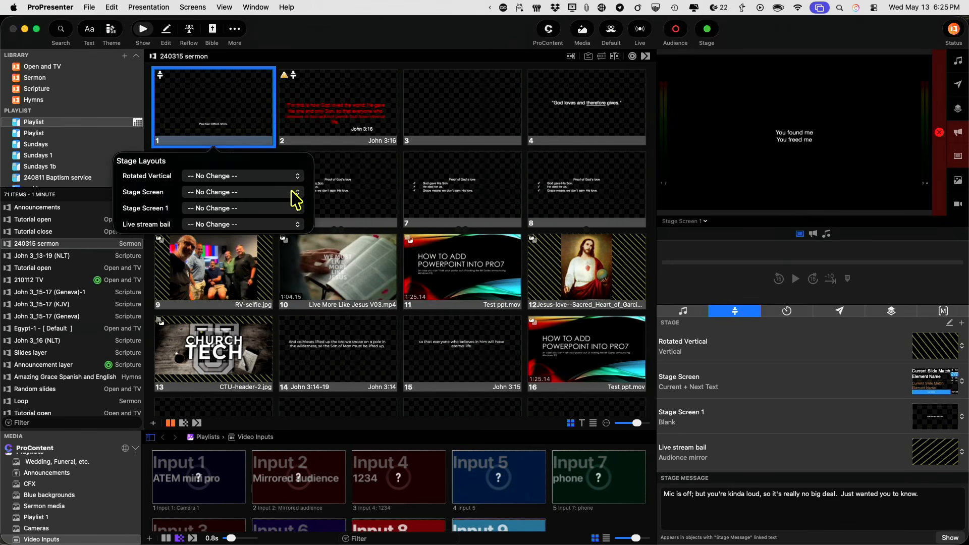
{"action": "left_click", "coordinate": [298, 208]}
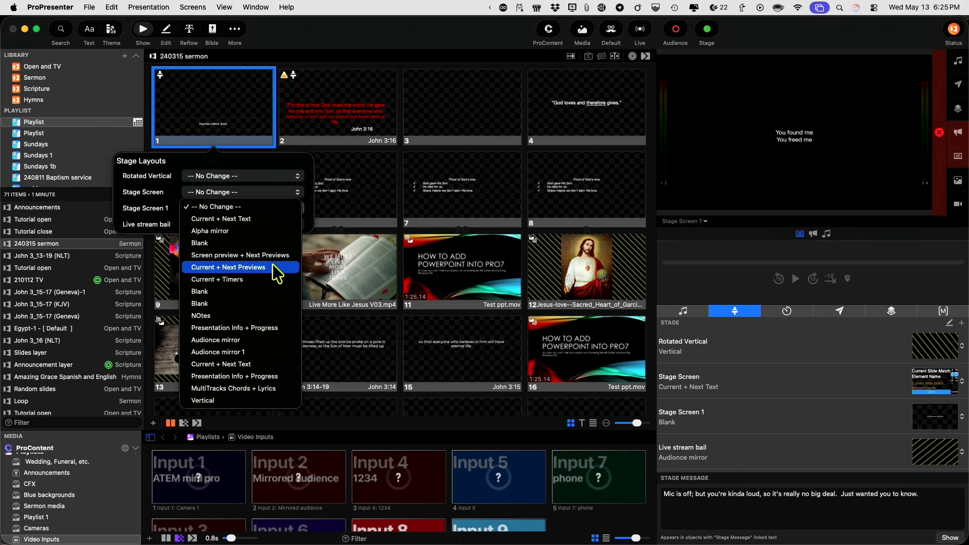
{"action": "left_click", "coordinate": [266, 342]}
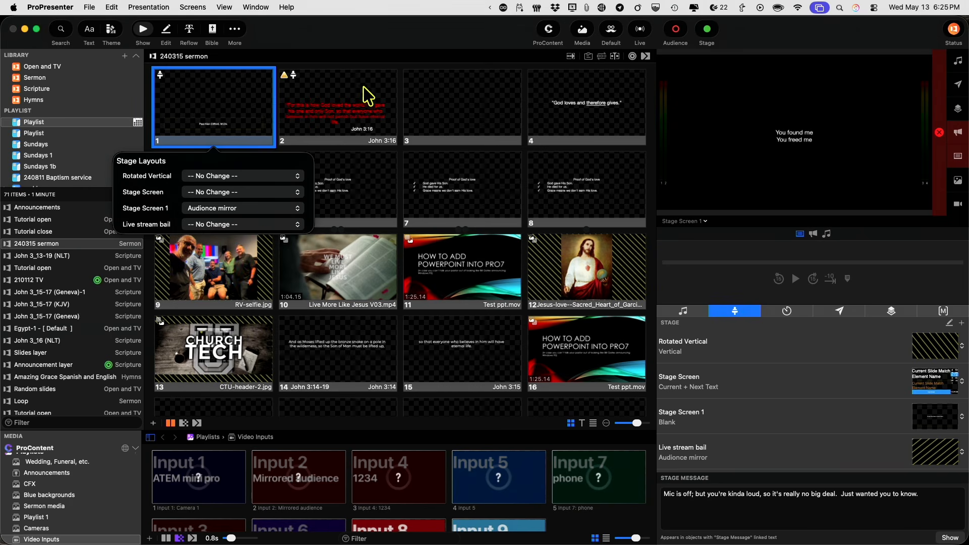
{"action": "left_click", "coordinate": [403, 66]}
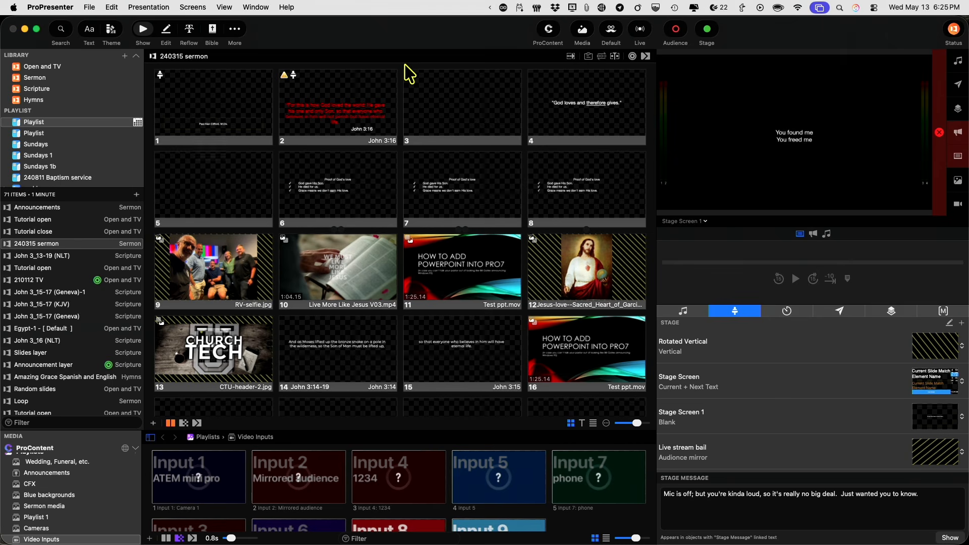
- Test the stage layout switching by showing sermon slides 1 and 2, followed by the first Pre-Chorus slide of Egypt-1
{"action": "left_click", "coordinate": [239, 110]}
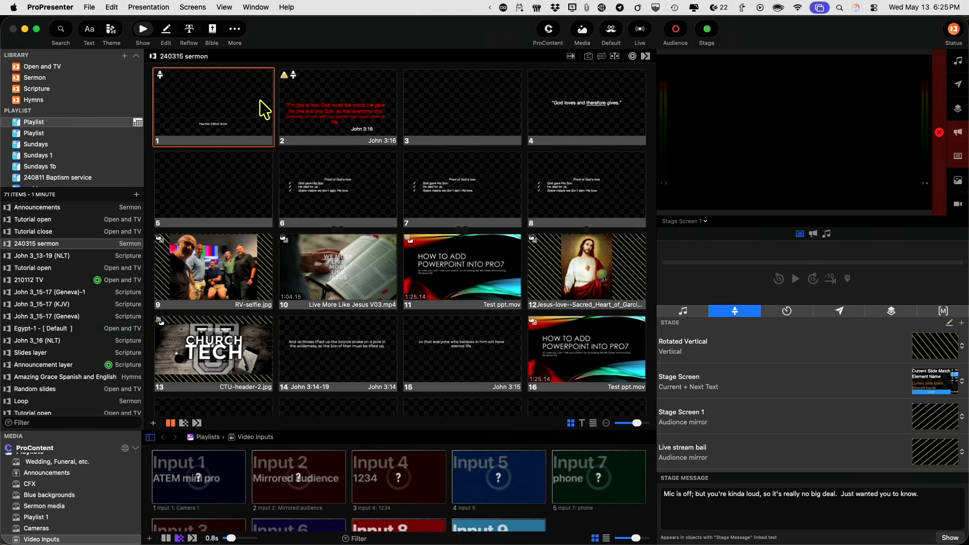
{"action": "left_click", "coordinate": [357, 121]}
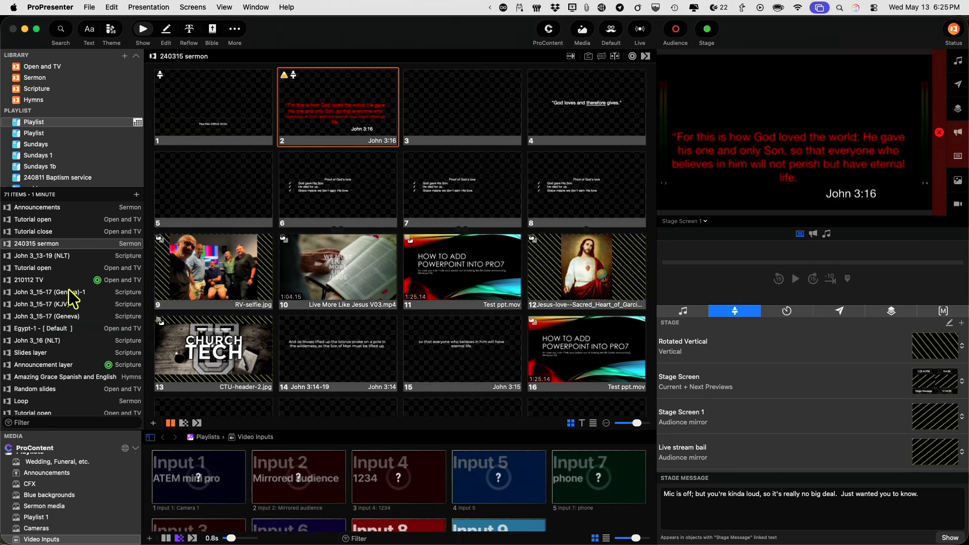
{"action": "left_click", "coordinate": [64, 329]}
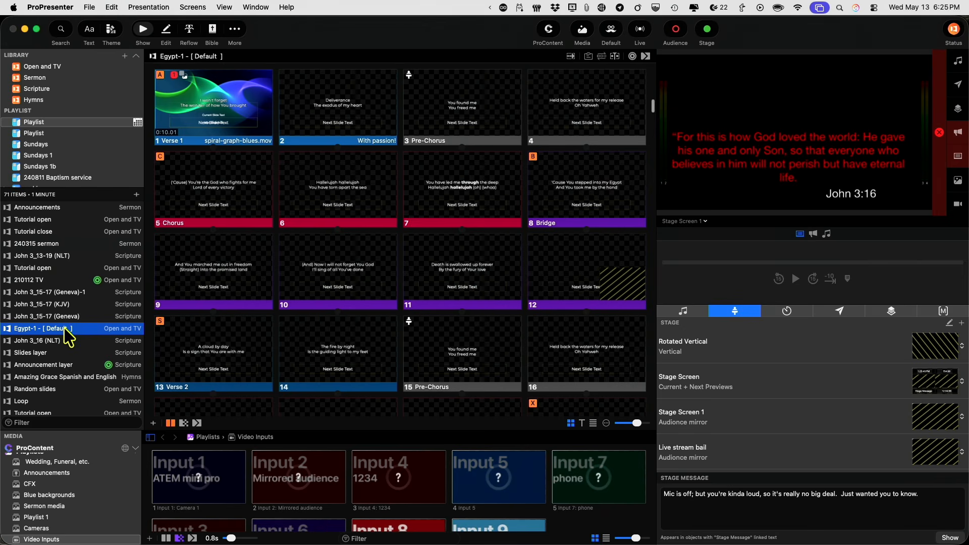
{"action": "left_click", "coordinate": [452, 97]}
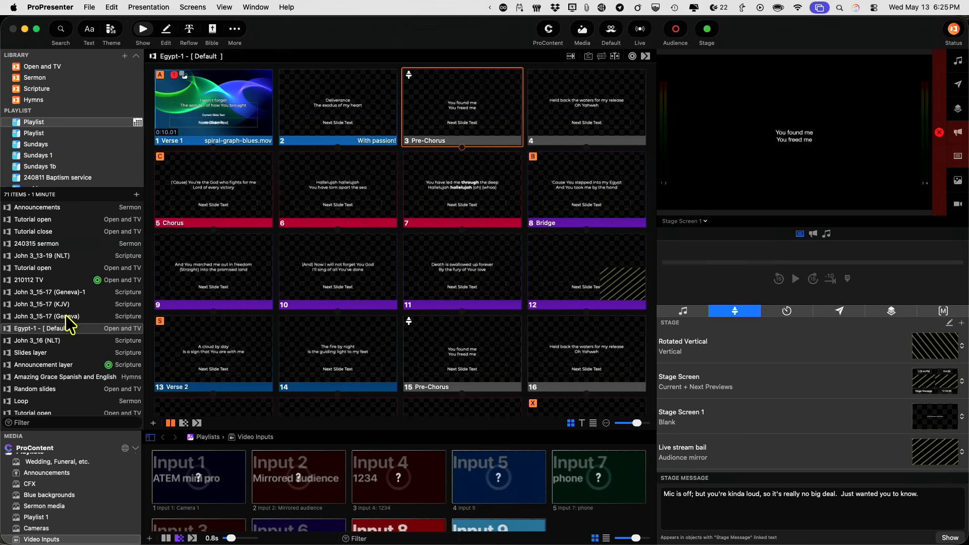
- Return to the 240315 sermon and show slide 2, slide 1, and slide 2 again on the stage preview
{"action": "left_click", "coordinate": [43, 244]}
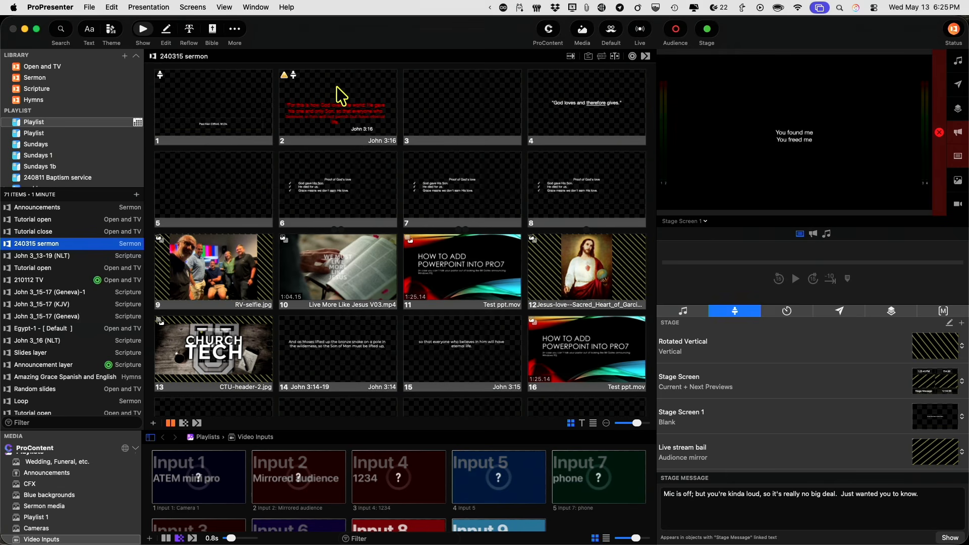
{"action": "left_click", "coordinate": [342, 95]}
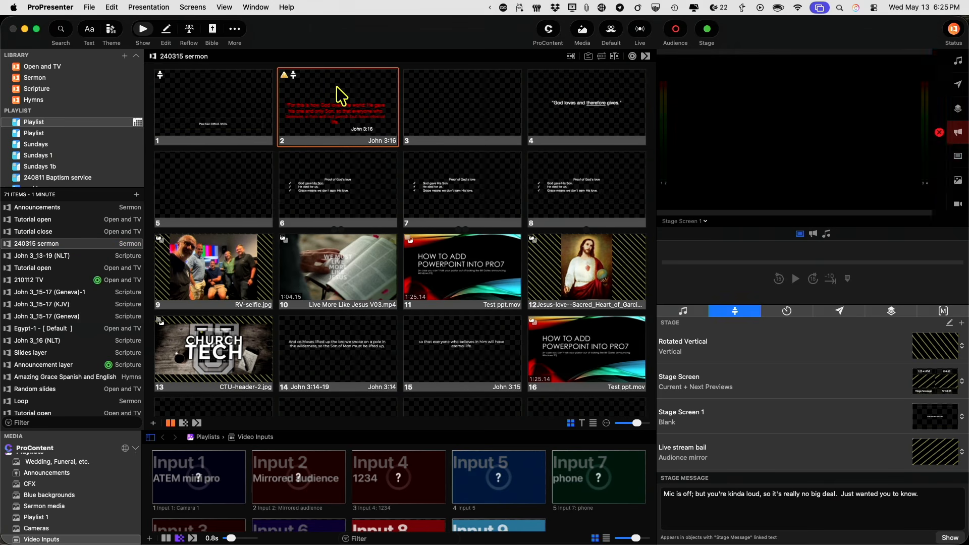
{"action": "left_click", "coordinate": [239, 97]}
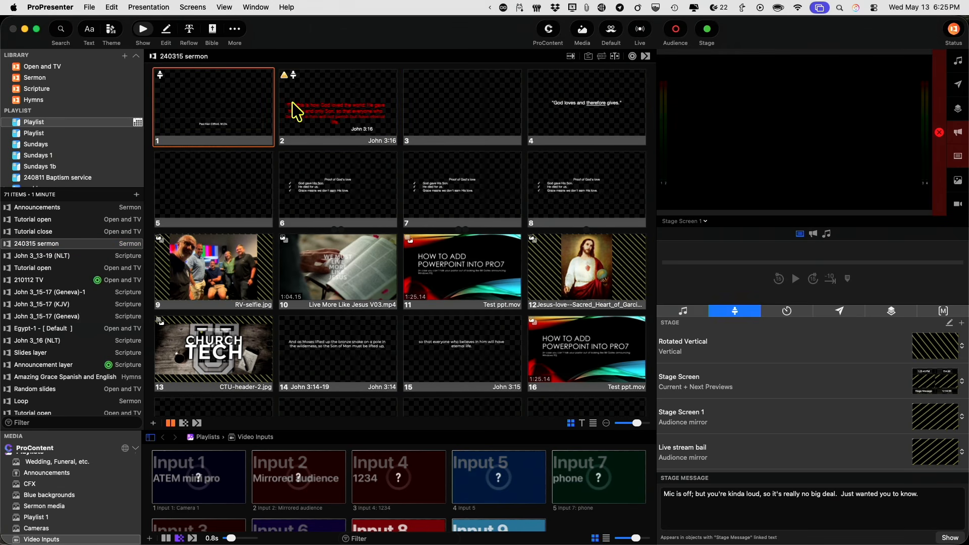
{"action": "left_click", "coordinate": [326, 111]}
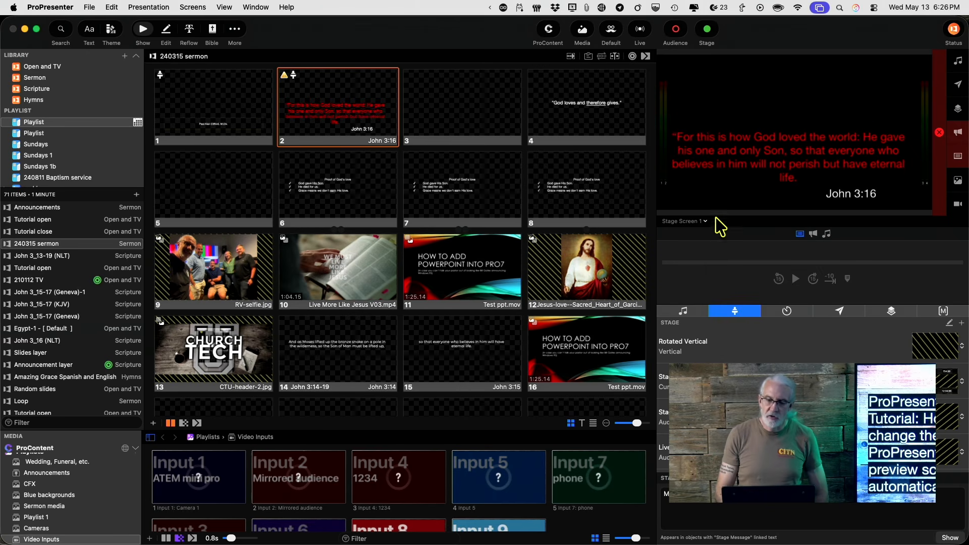
- Check which audience and stage screens the output preview can show, keeping Stage Screen 1 selected
{"action": "left_click", "coordinate": [700, 221]}
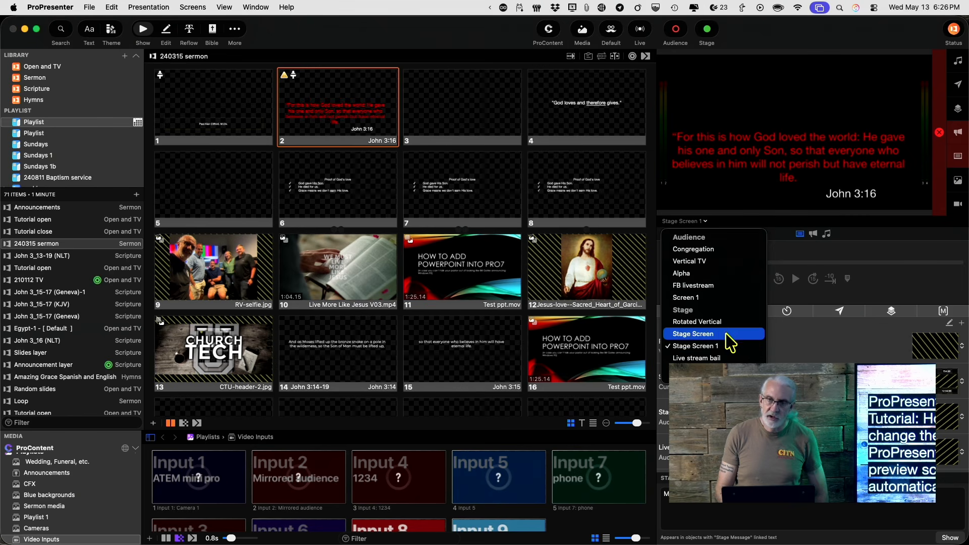
{"action": "left_click", "coordinate": [802, 63]}
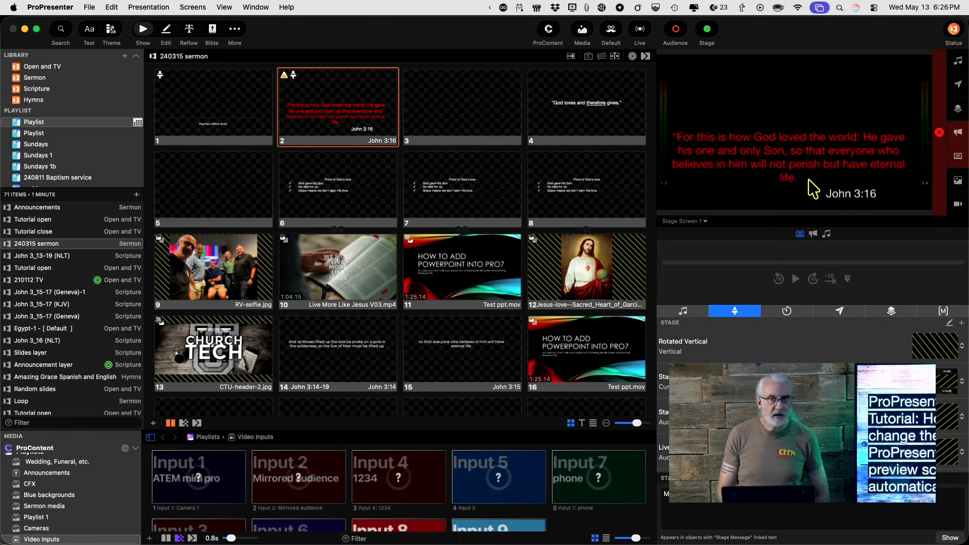